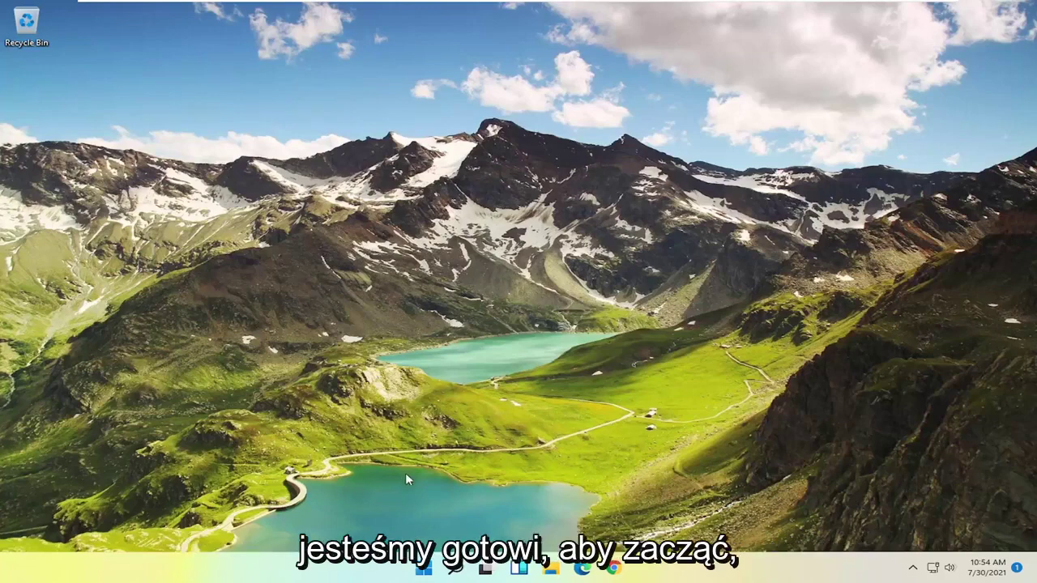
# - Open the Windows Settings and go to the Network & internet page
pyautogui.click(424, 571)
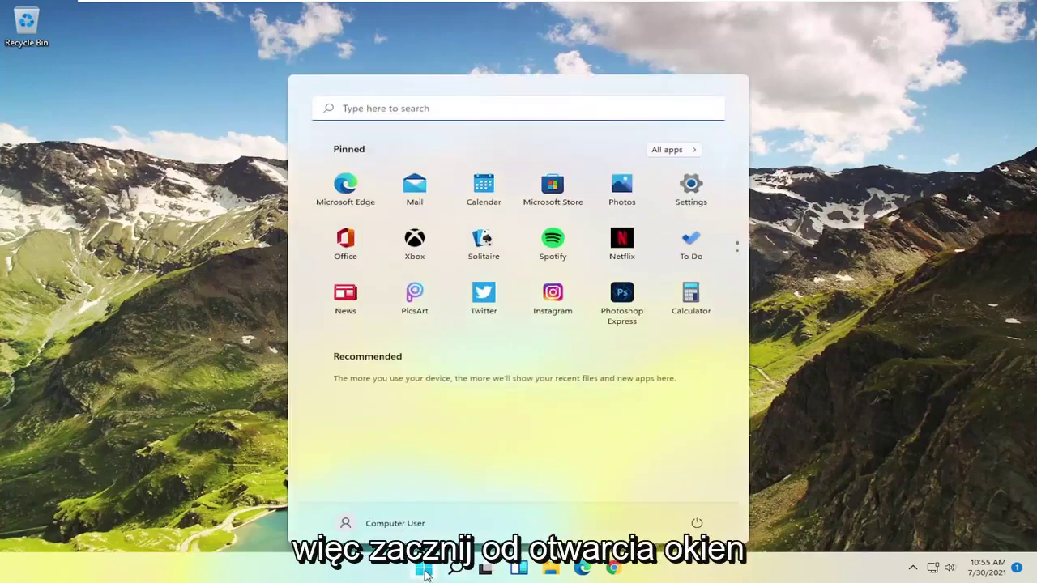
pyautogui.write('settings')
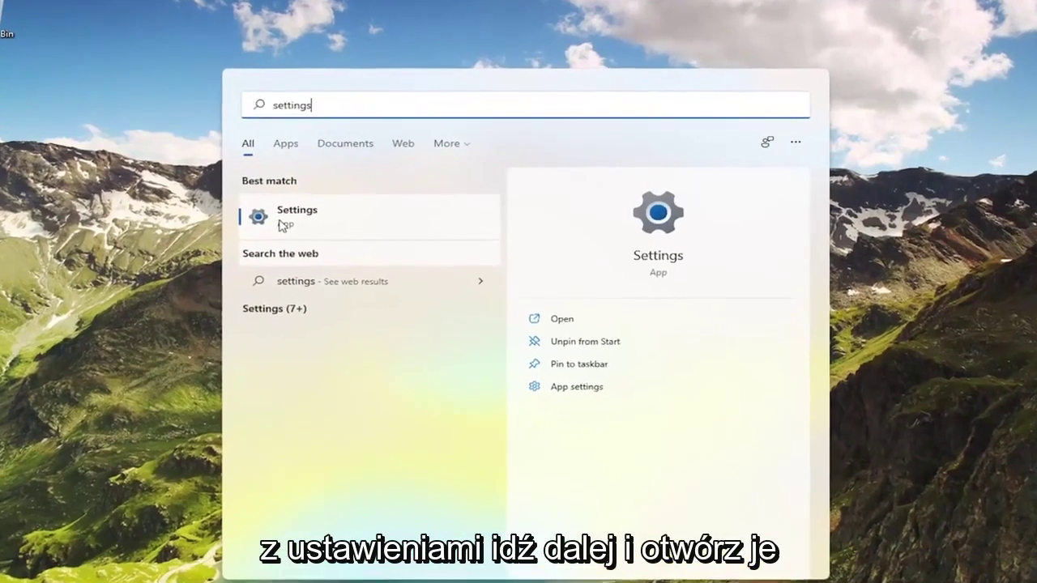
pyautogui.click(636, 245)
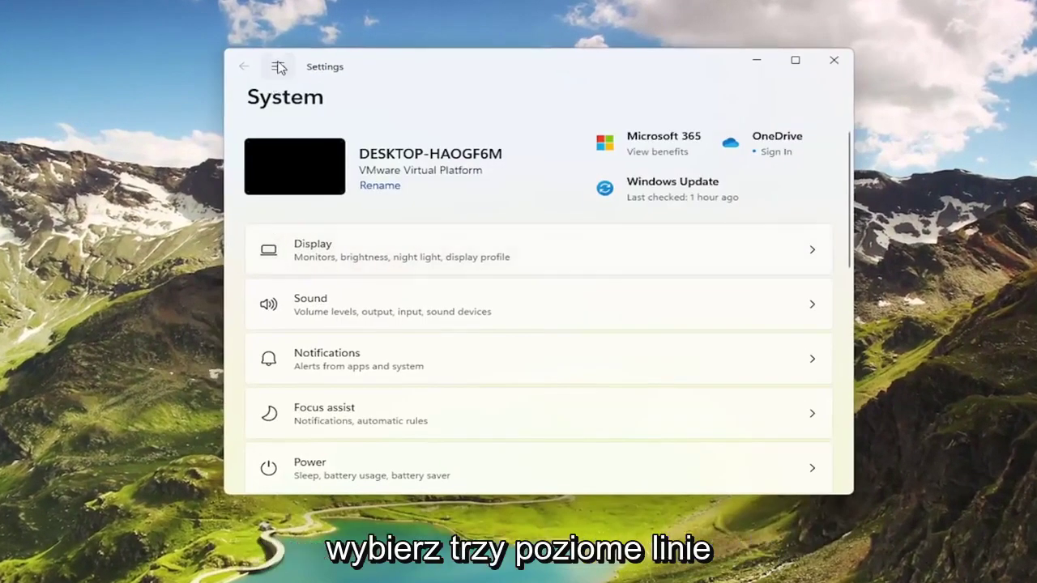
pyautogui.click(278, 69)
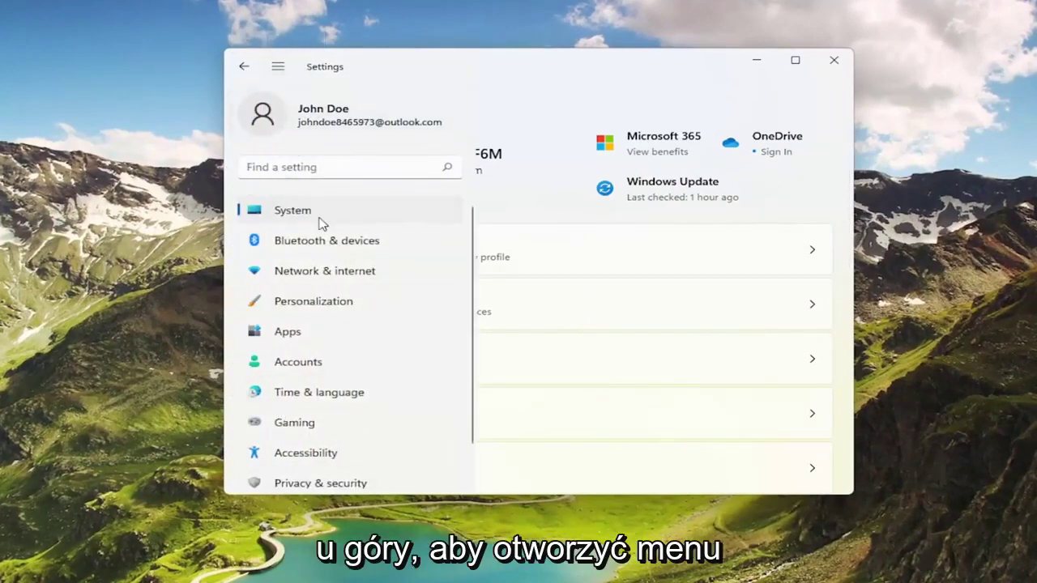
pyautogui.click(326, 273)
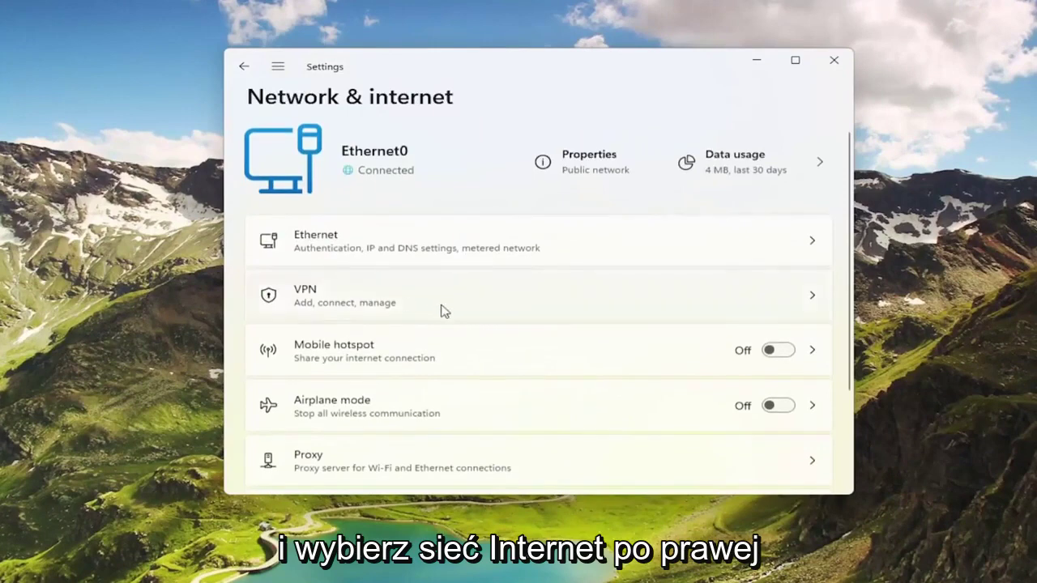
# - Open the Network reset page within the advanced network settings
pyautogui.scroll(-3, 442, 310)
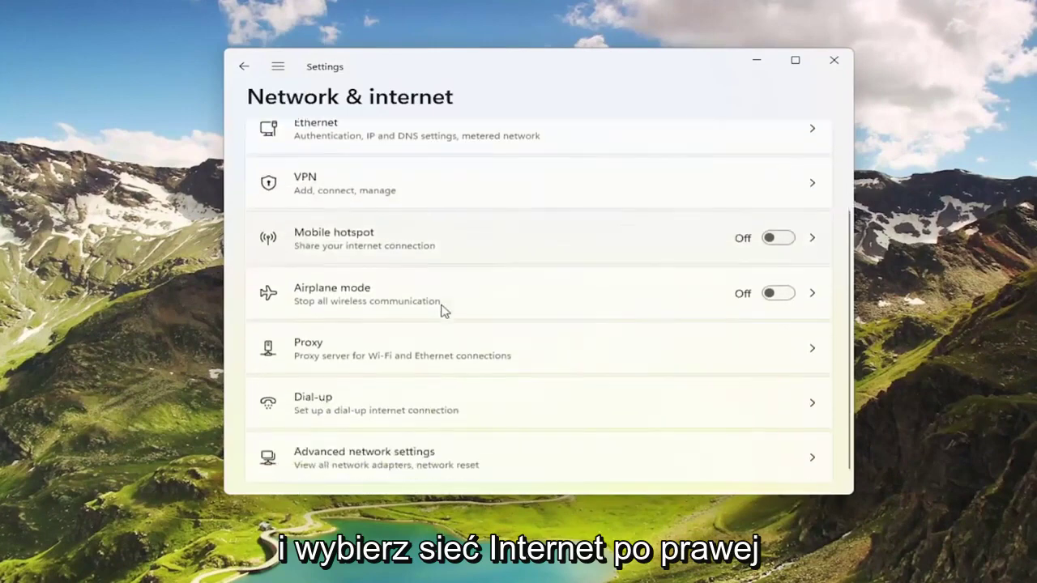
pyautogui.click(403, 441)
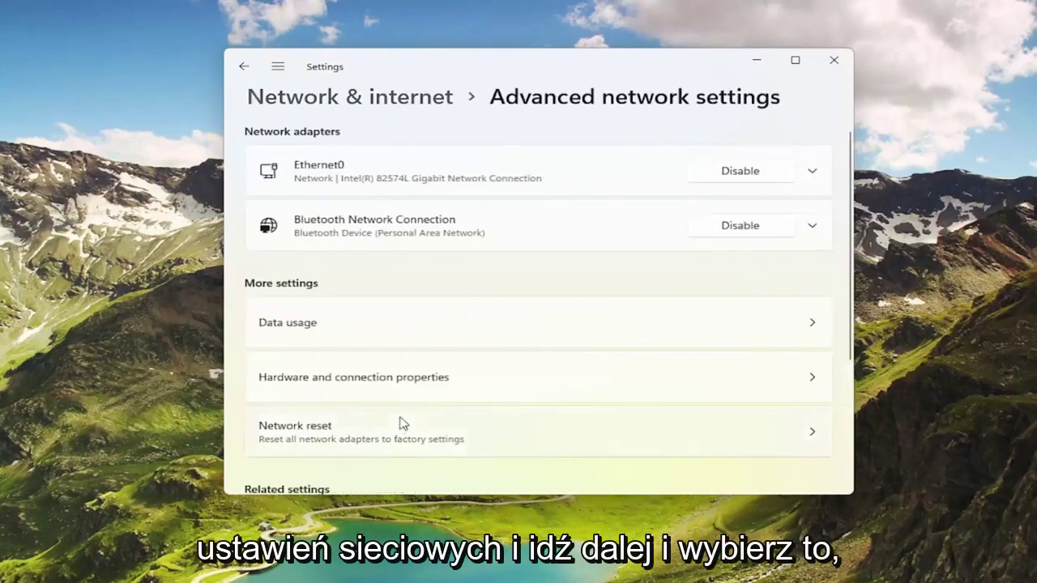
pyautogui.scroll(-1, 397, 419)
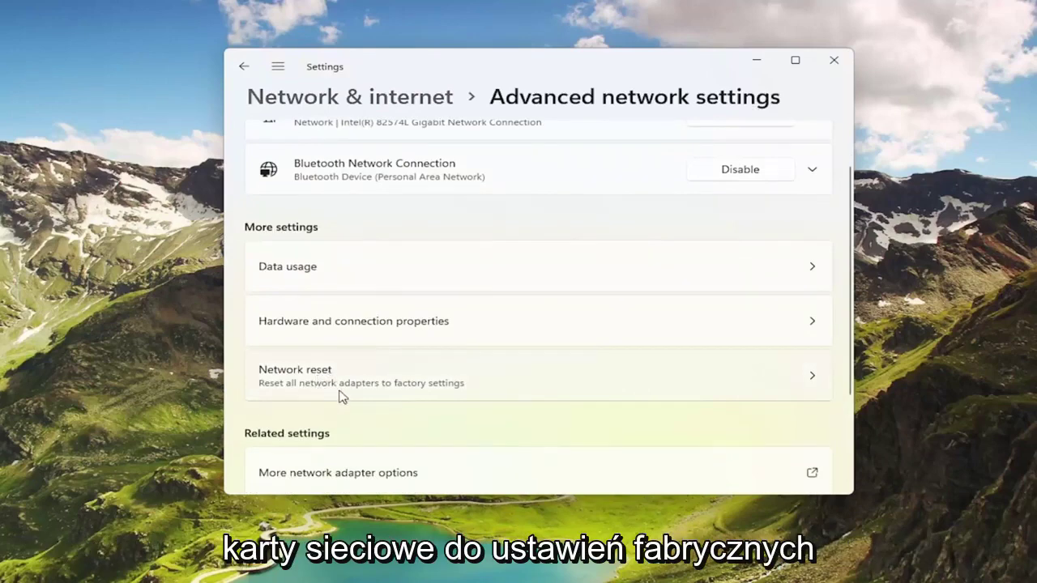
pyautogui.click(430, 380)
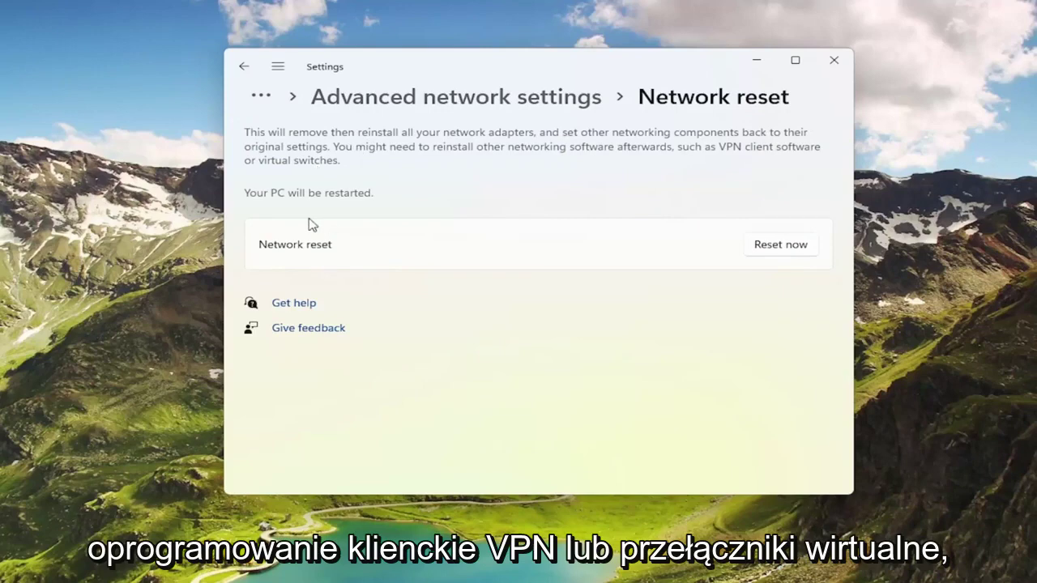
# - Reset all network settings, confirm the reset, and close the shutdown notice and Settings
pyautogui.click(784, 248)
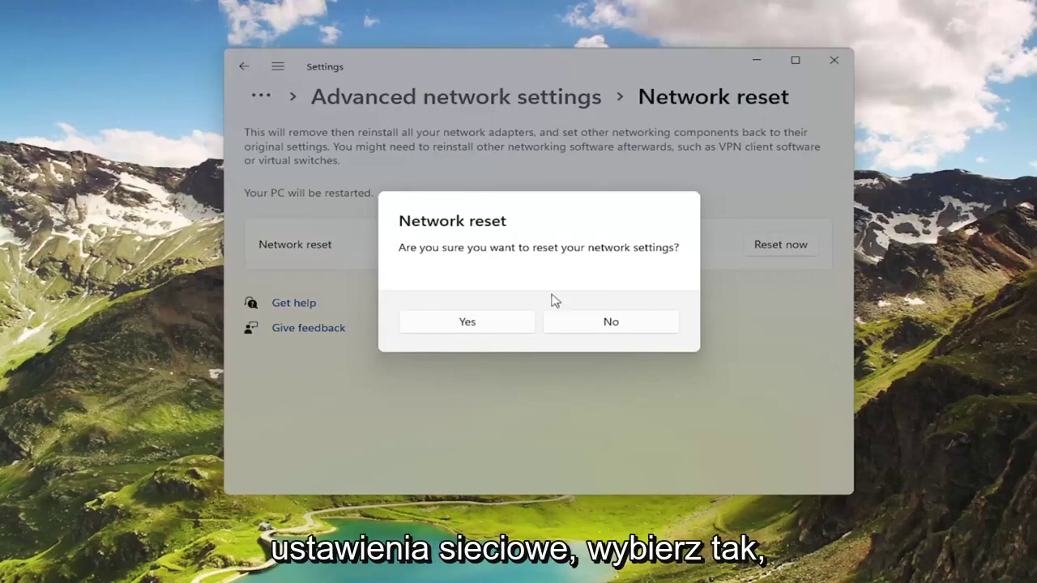
pyautogui.click(504, 329)
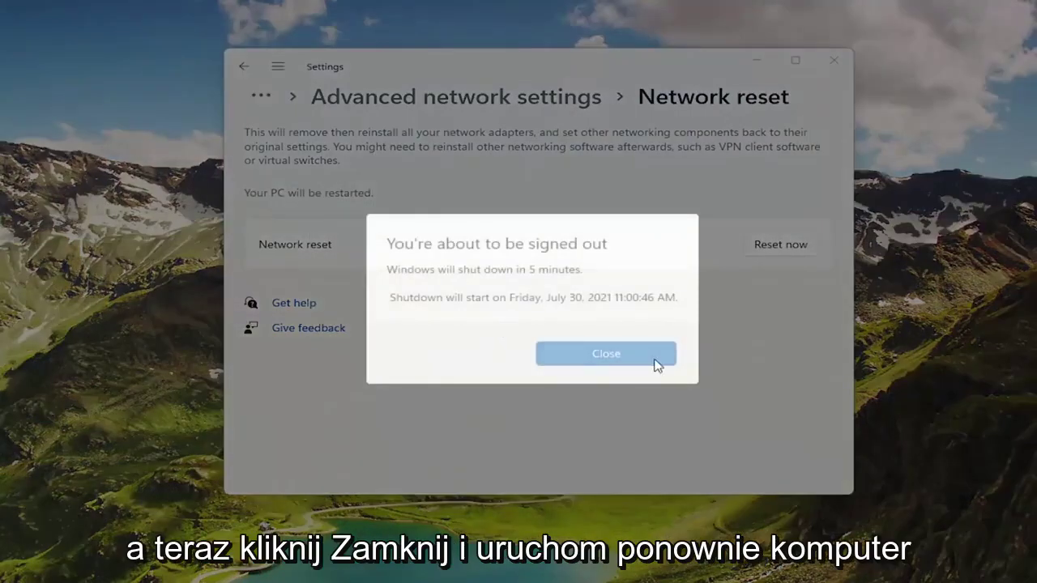
pyautogui.click(621, 354)
pyautogui.click(831, 70)
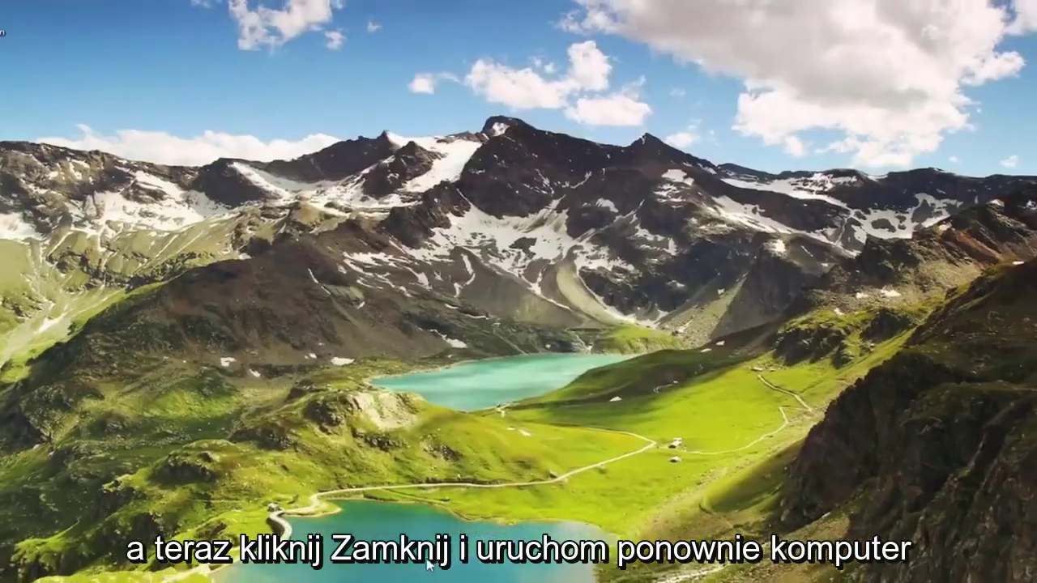
# - Restart the computer to apply the network reset
pyautogui.rightClick(423, 569)
pyautogui.moveTo(410, 516)
pyautogui.click(525, 539)
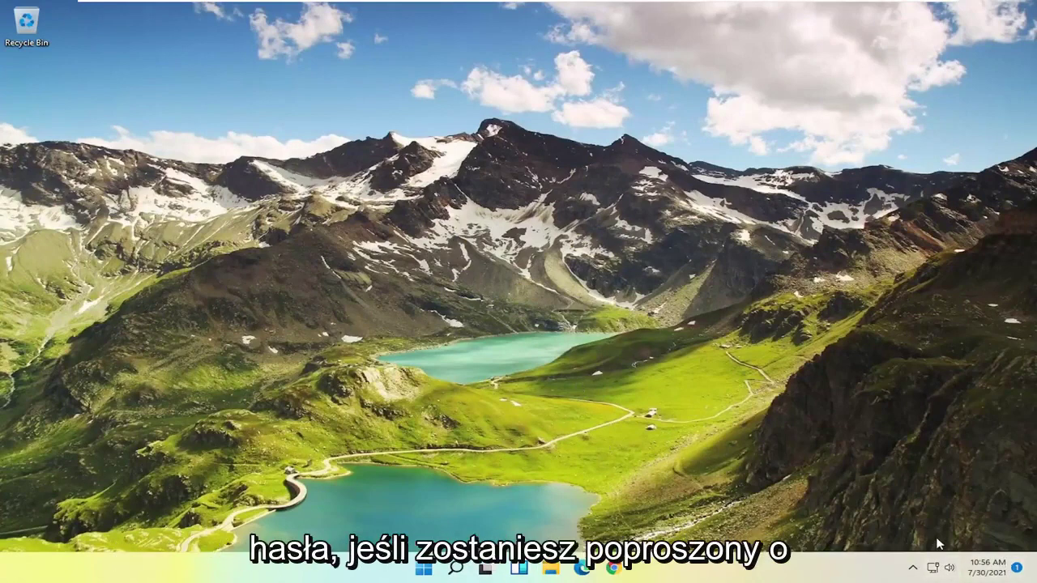
# - Look at the network quick settings from the desktop and dismiss them
pyautogui.click(933, 565)
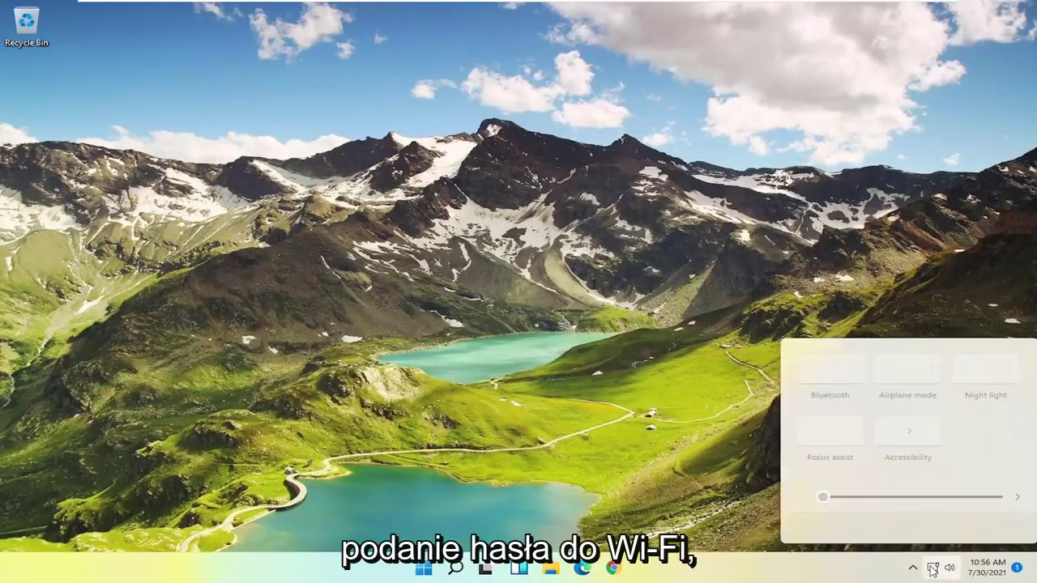
pyautogui.click(762, 269)
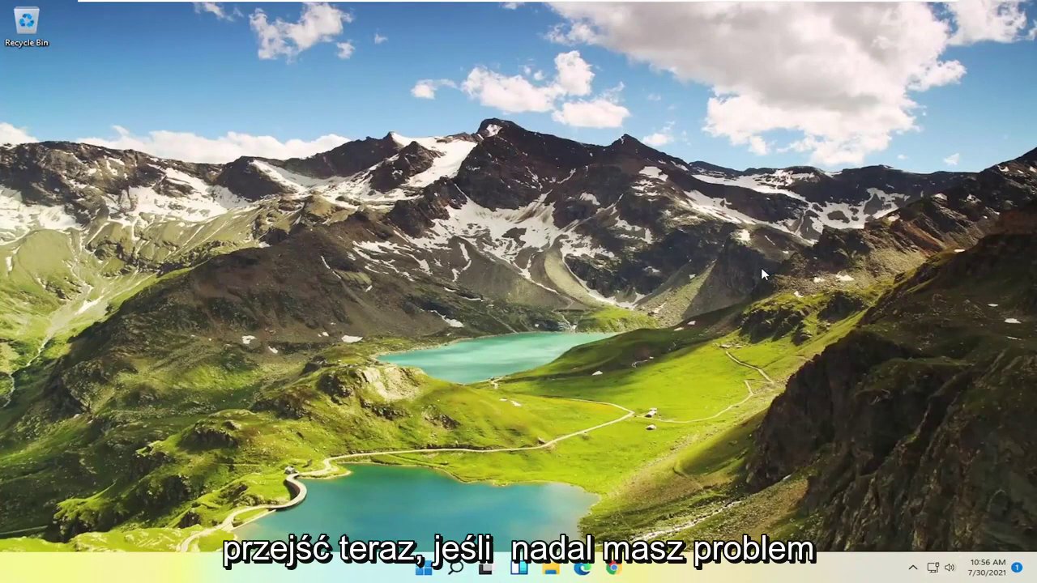
# - Search for cmd and launch Command Prompt as administrator, allowing it to make changes to the device
pyautogui.click(424, 570)
pyautogui.write('cmd')
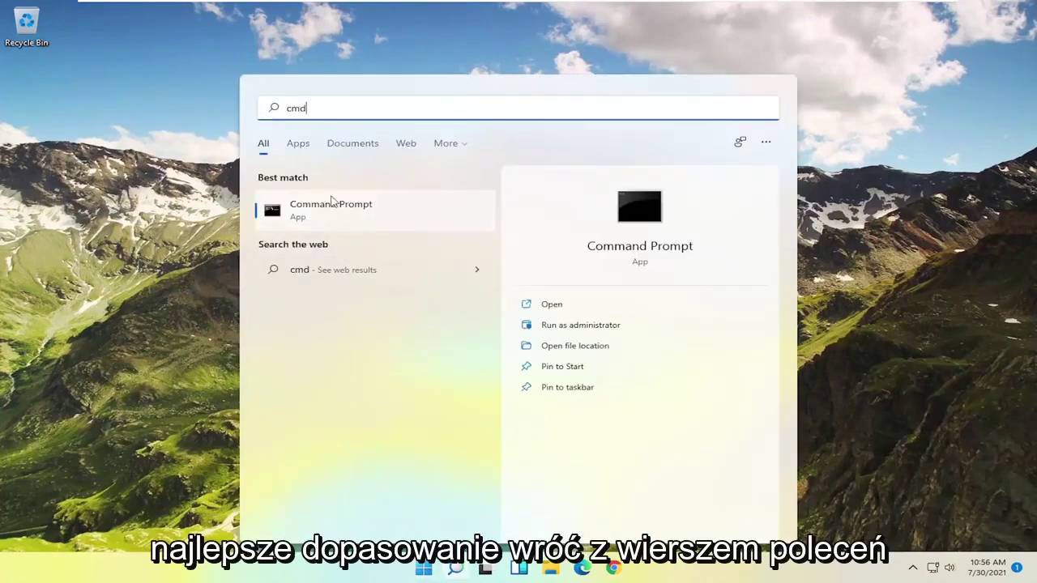
pyautogui.rightClick(340, 215)
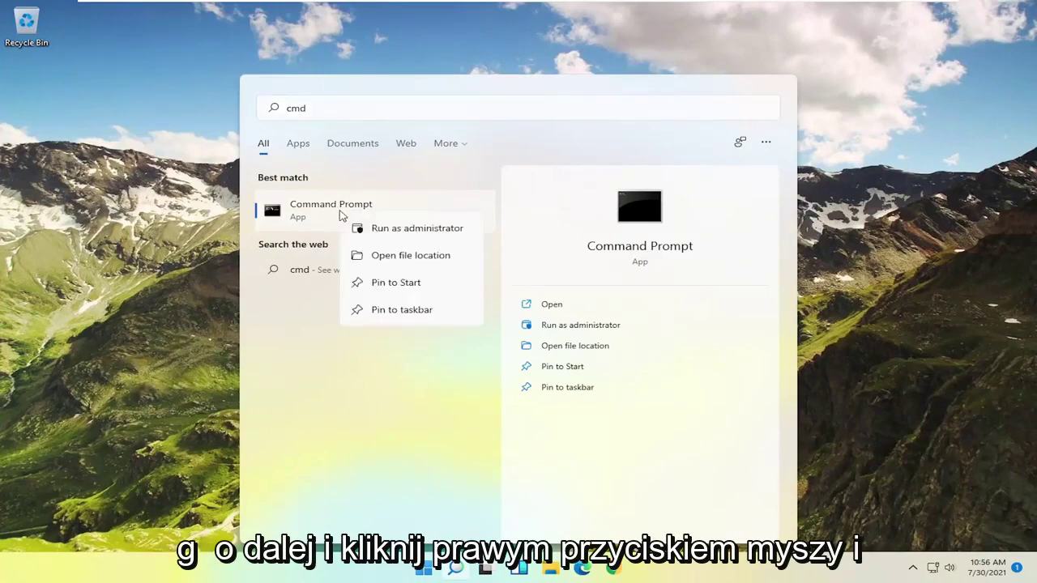
pyautogui.click(389, 229)
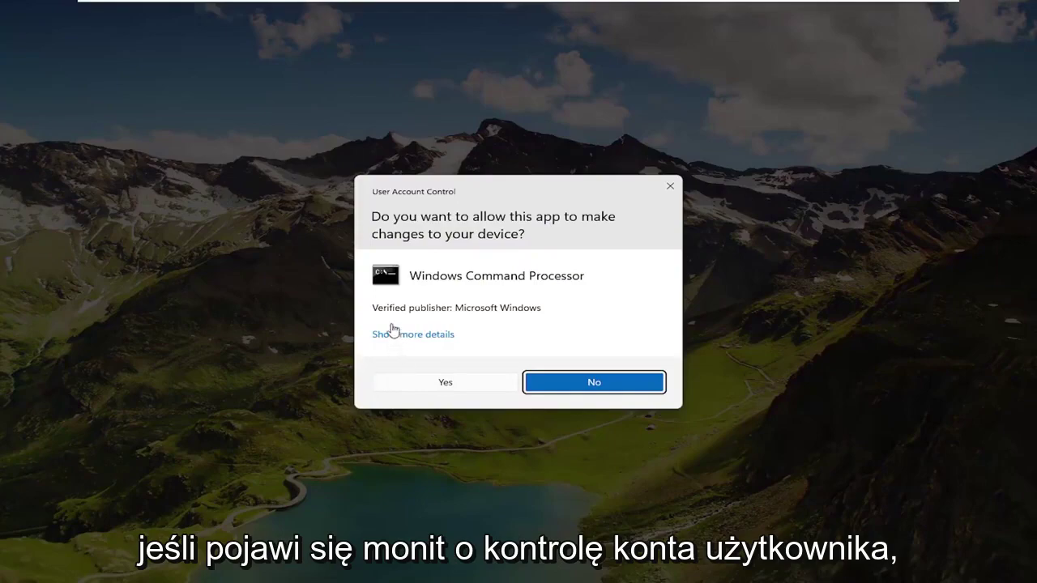
pyautogui.click(456, 387)
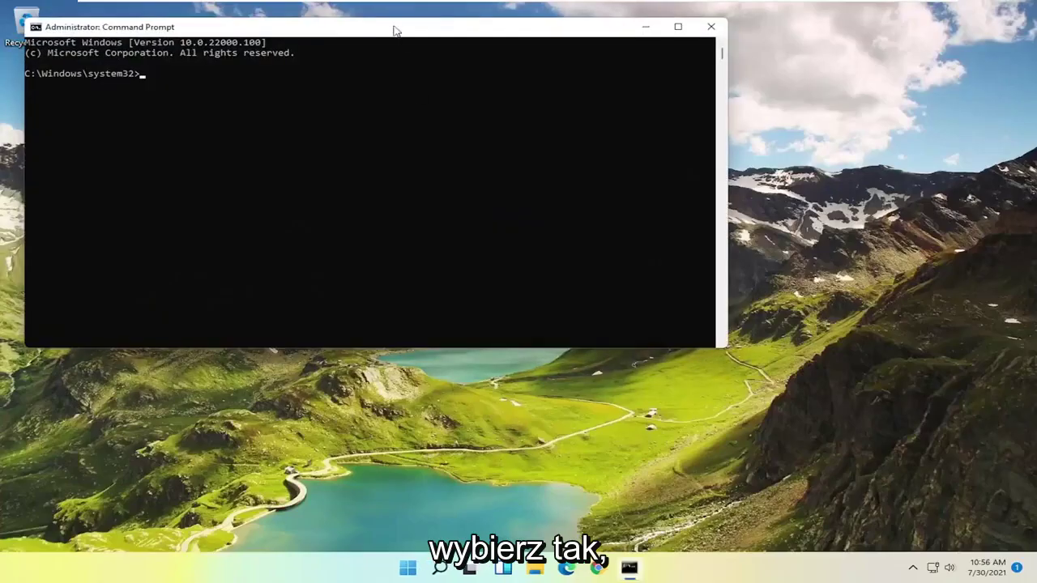
# - Run a system file scan in the elevated Command Prompt with the command sfc /scannow
pyautogui.moveTo(395, 30); pyautogui.dragTo(559, 99)
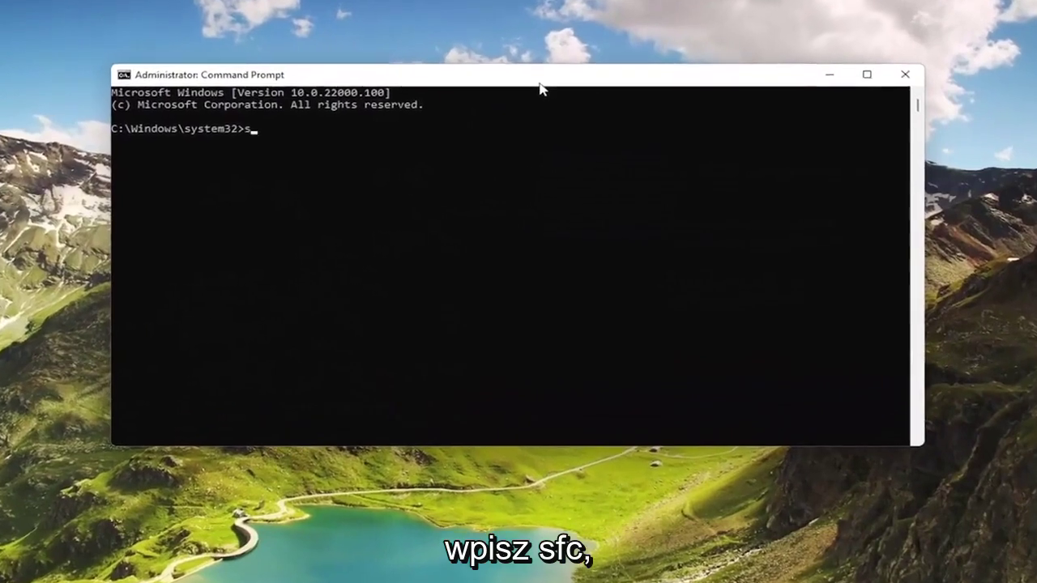
pyautogui.write('sfc')
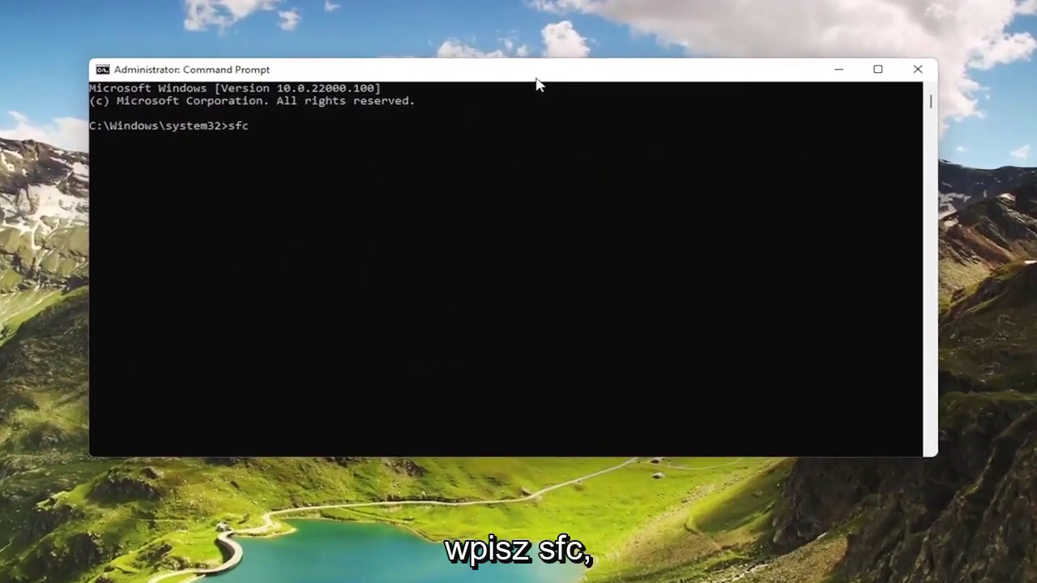
pyautogui.write(' /sca')
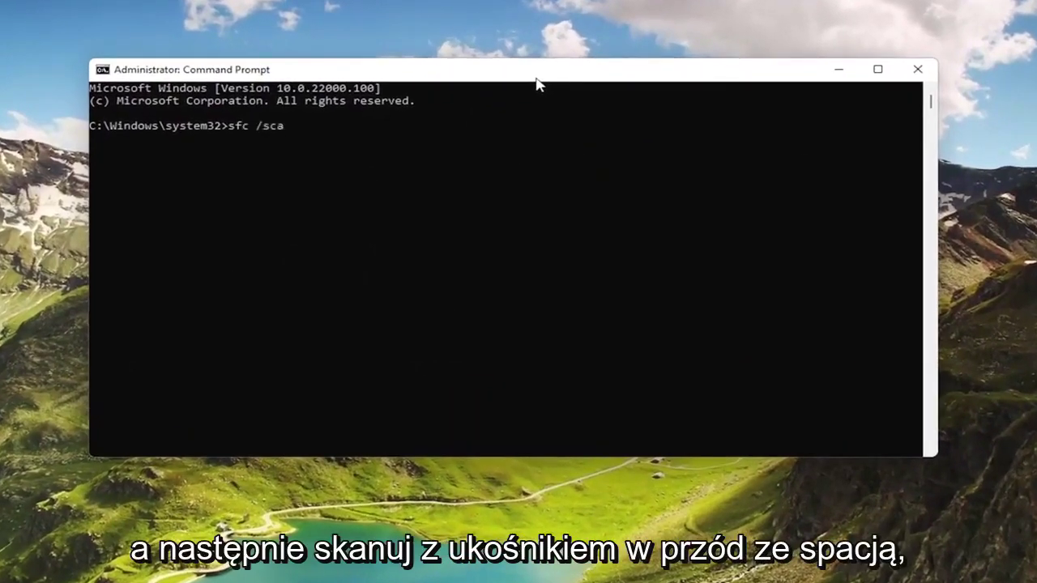
pyautogui.write('nnow')
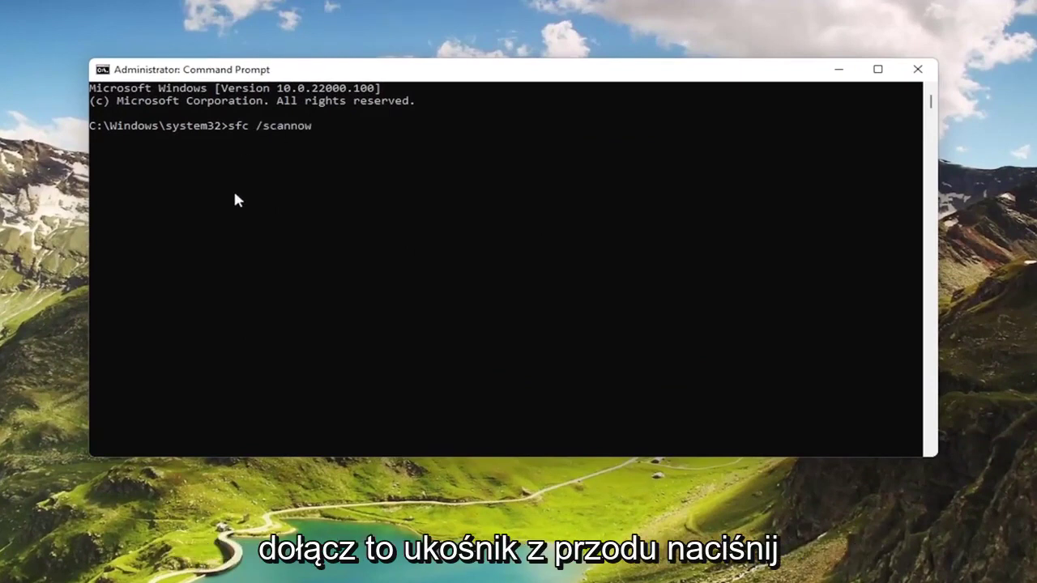
pyautogui.press('Return')
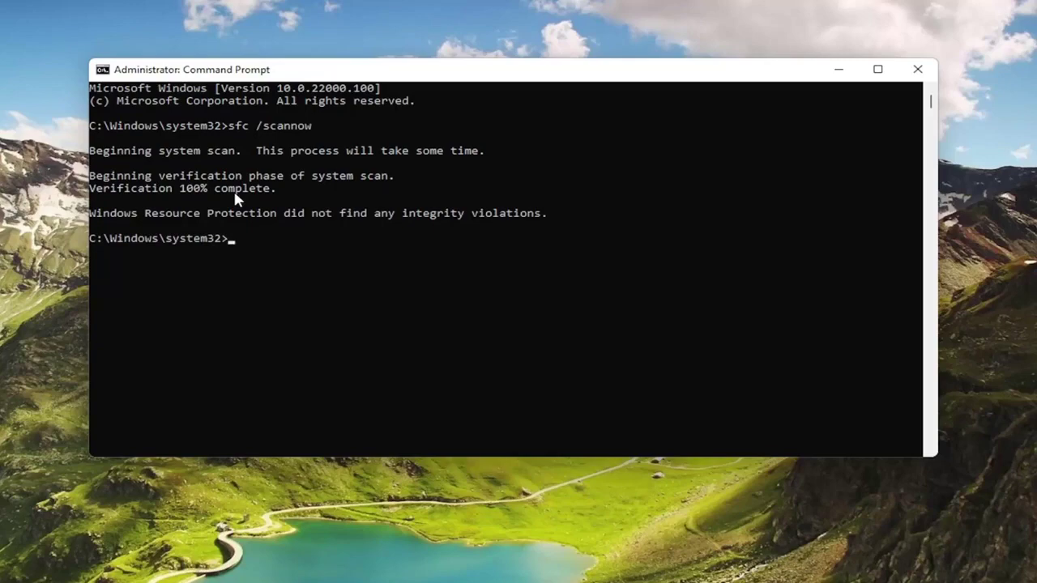
# - Close the Command Prompt window and restart the computer after the system file scan
pyautogui.click(915, 70)
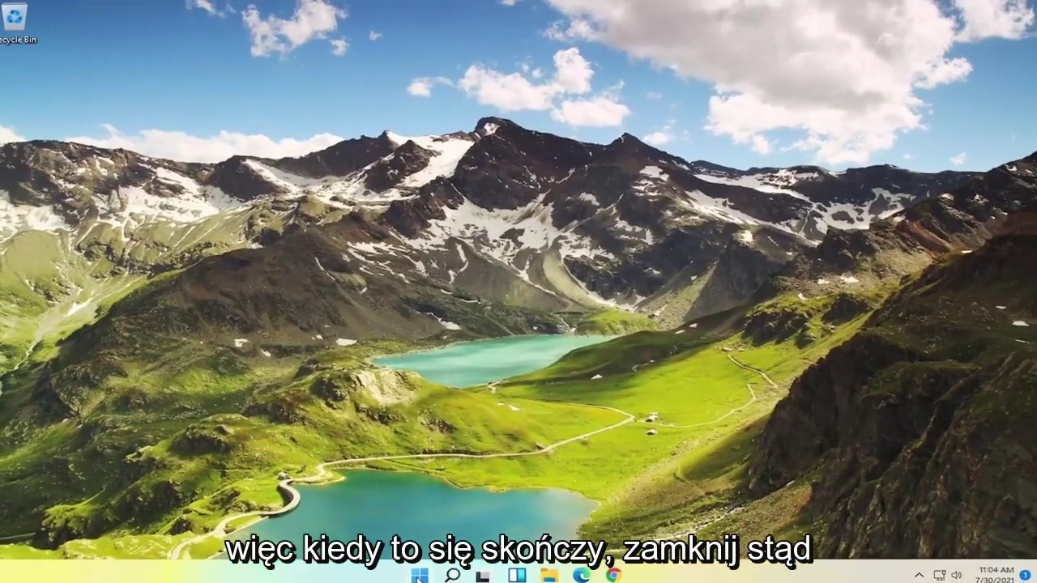
pyautogui.rightClick(422, 567)
pyautogui.moveTo(428, 524)
pyautogui.click(519, 536)
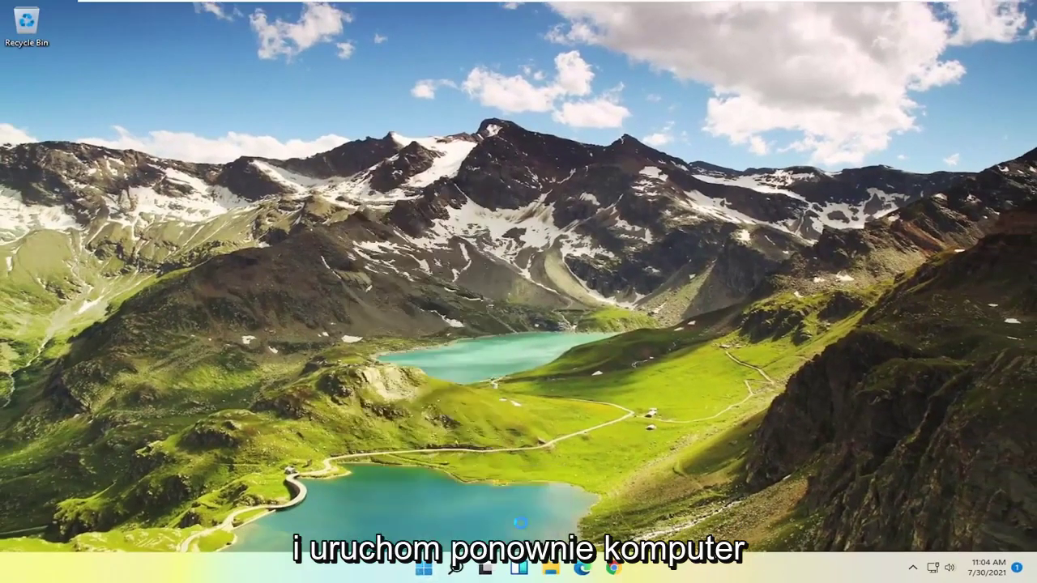